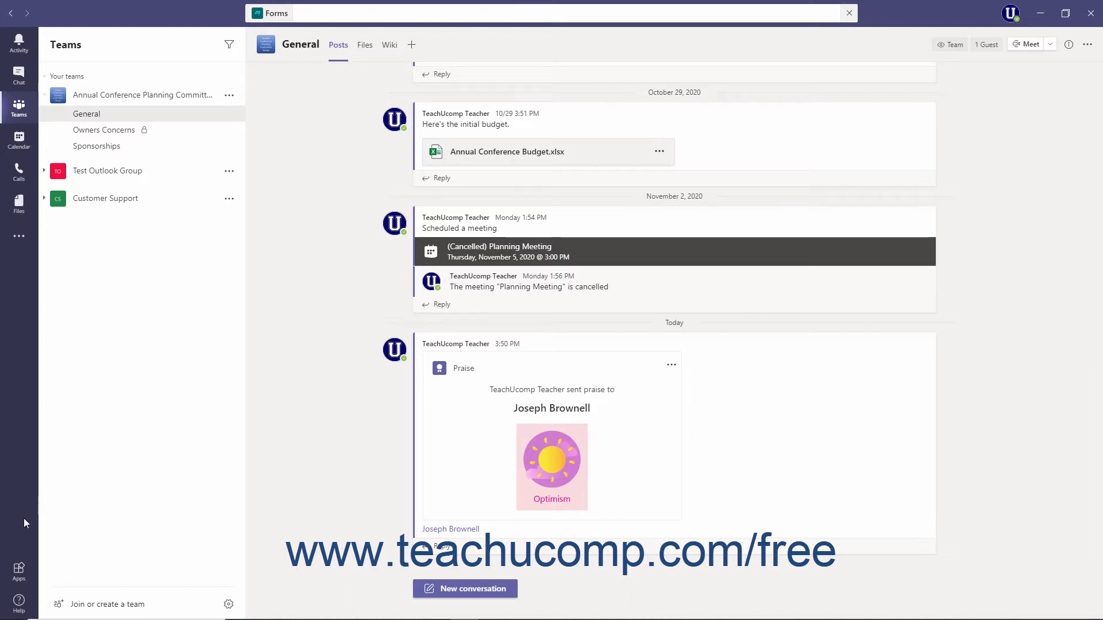
- Browse the app store, viewing the Personal apps category and returning to all apps
click(19, 570)
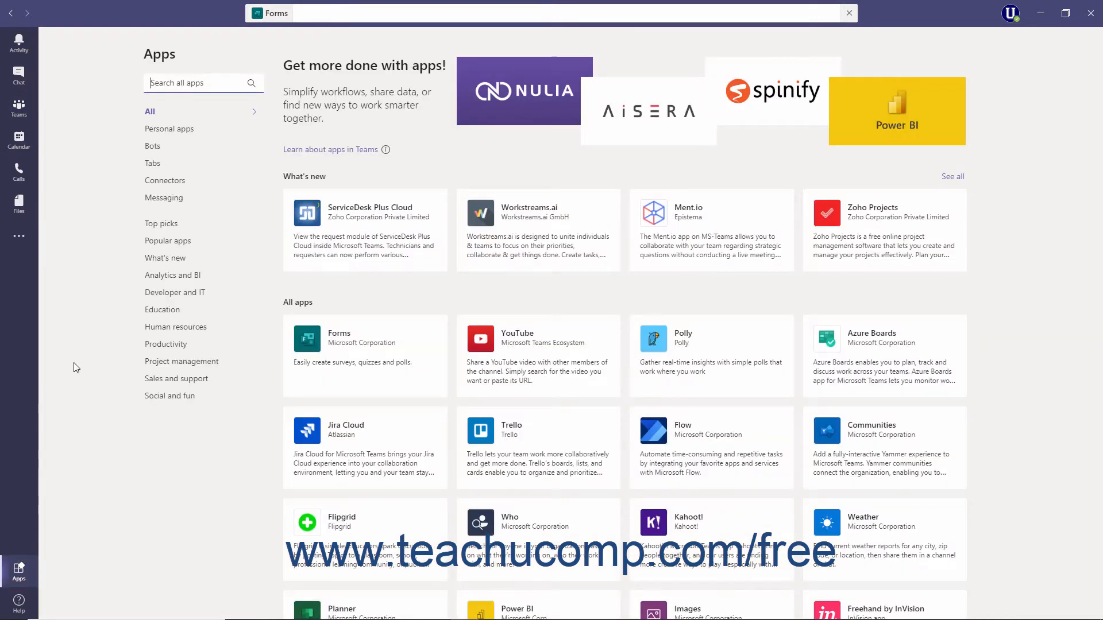
click(208, 82)
click(175, 131)
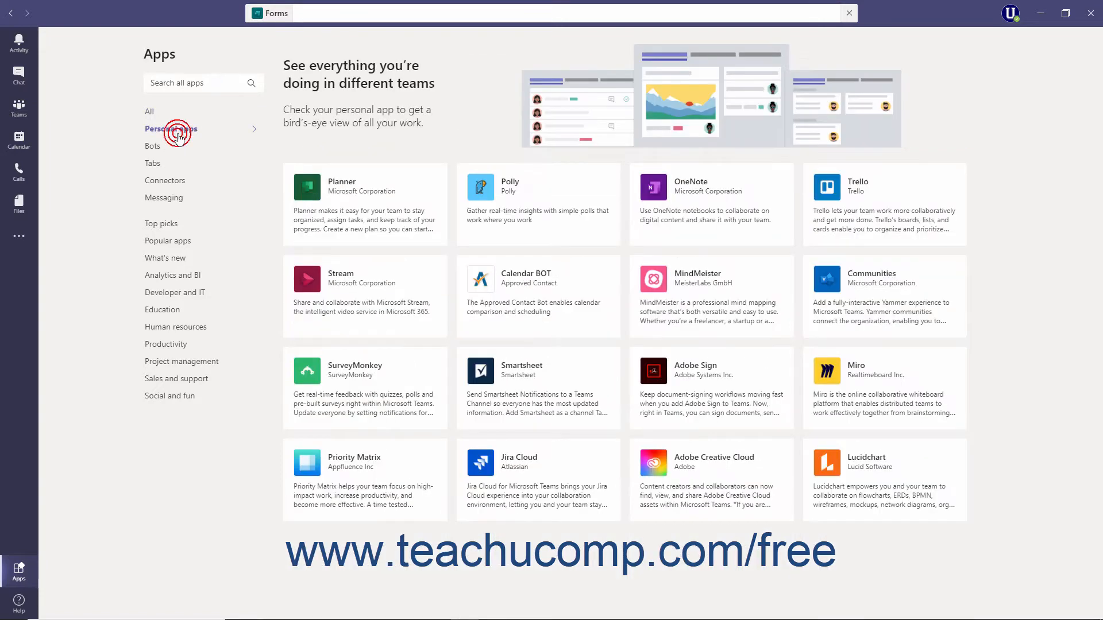
click(153, 113)
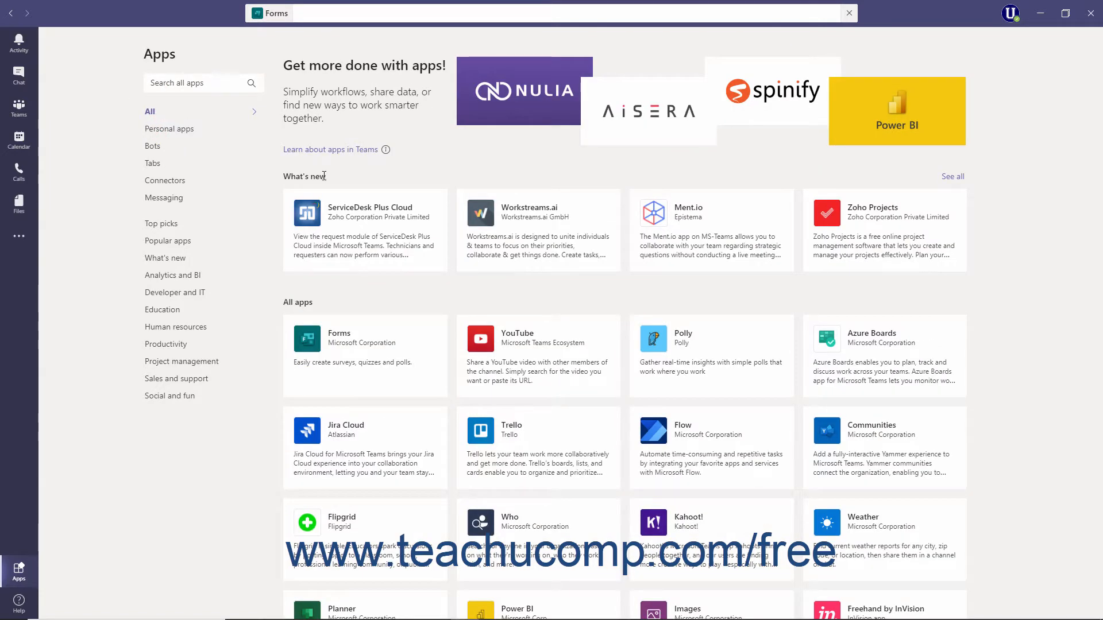
- Review the details and permissions of the Azure Boards app, add it, and dismiss its work item commands
click(839, 339)
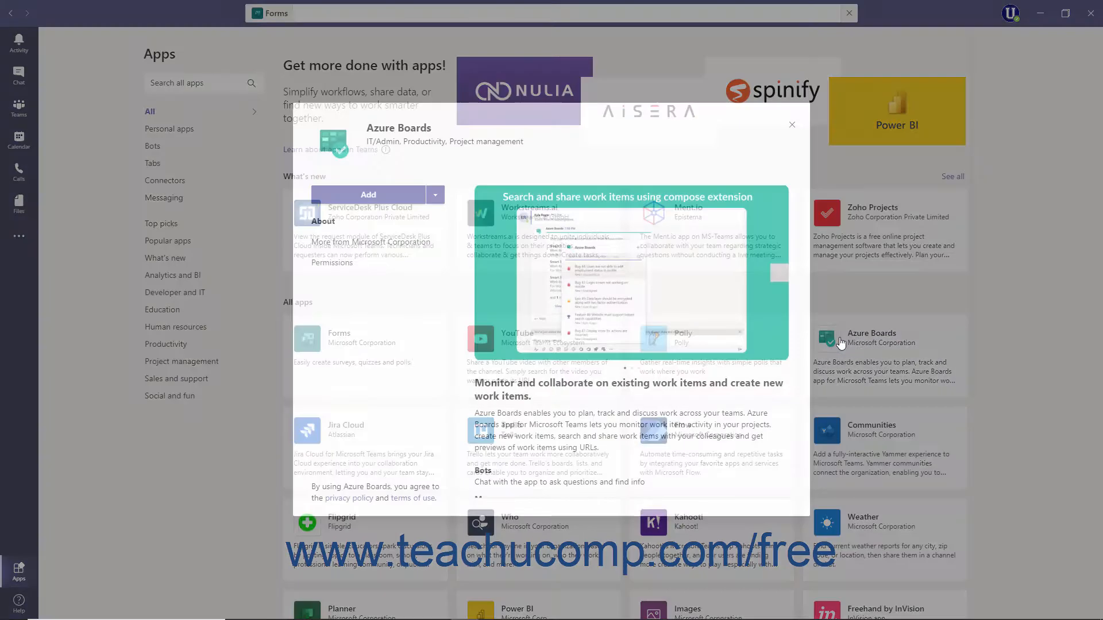
scroll(616, 368, down, 10)
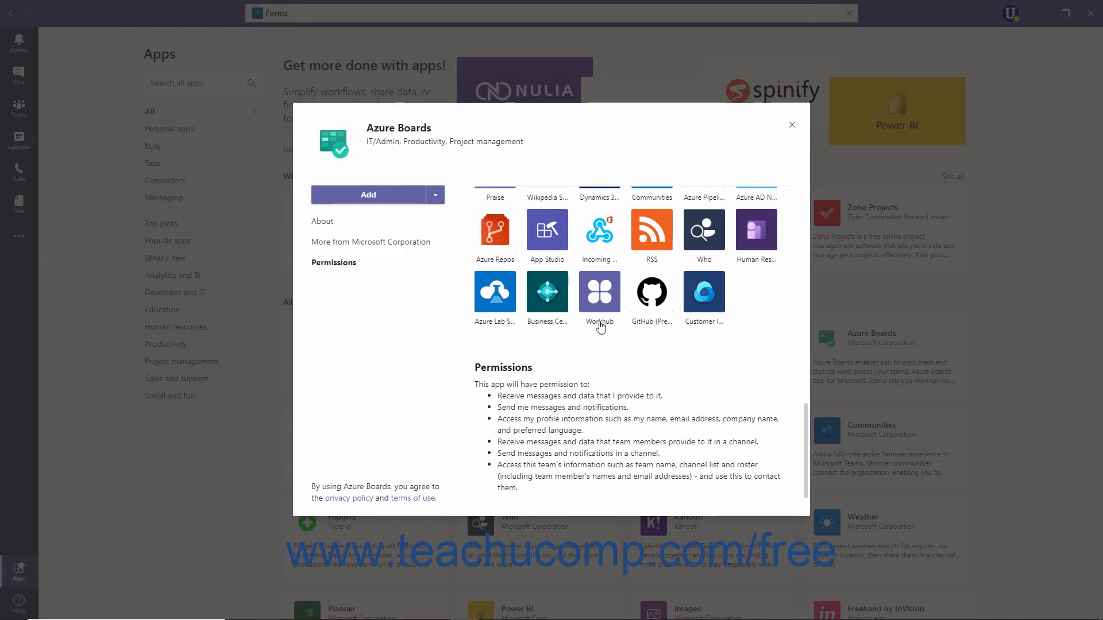
click(399, 201)
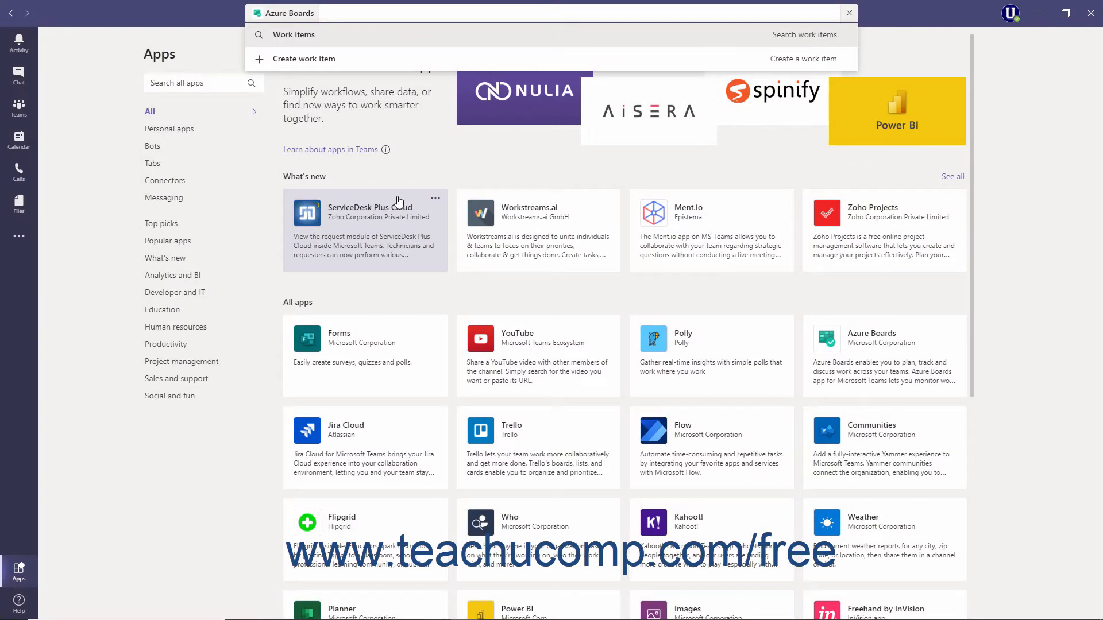
click(850, 13)
click(116, 127)
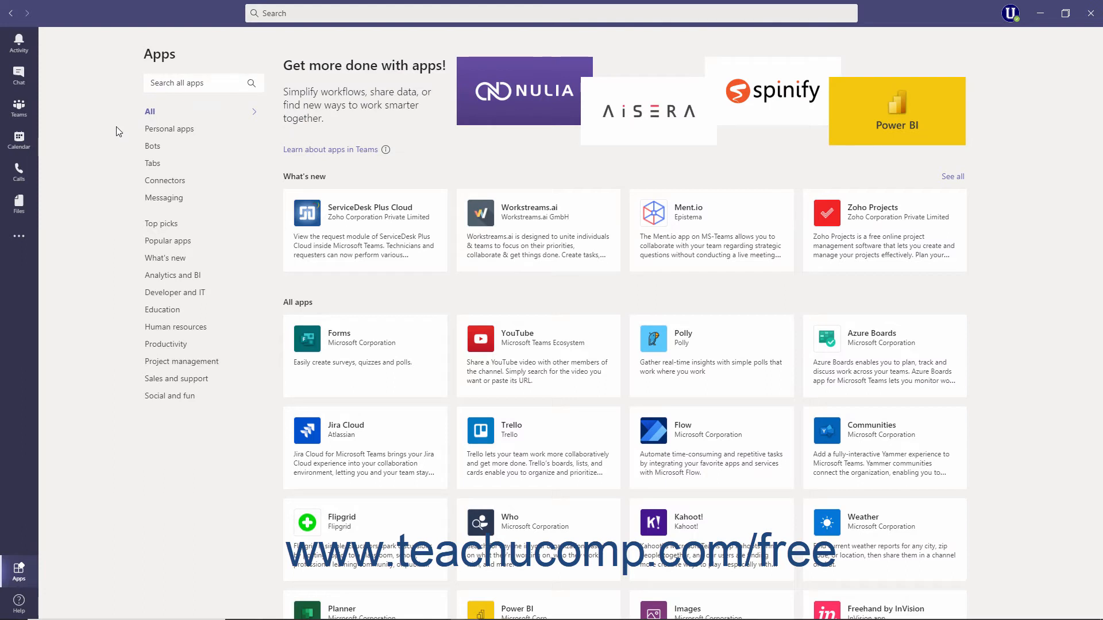
- Open the Stream app, pin it to the app bar, and unpin it again
click(21, 237)
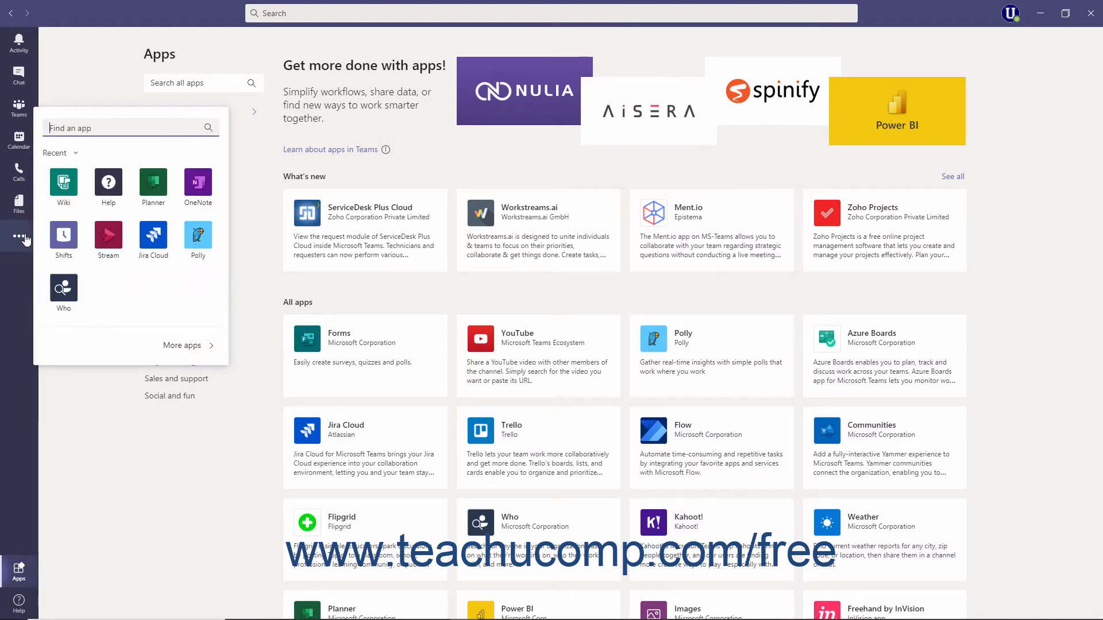
click(115, 237)
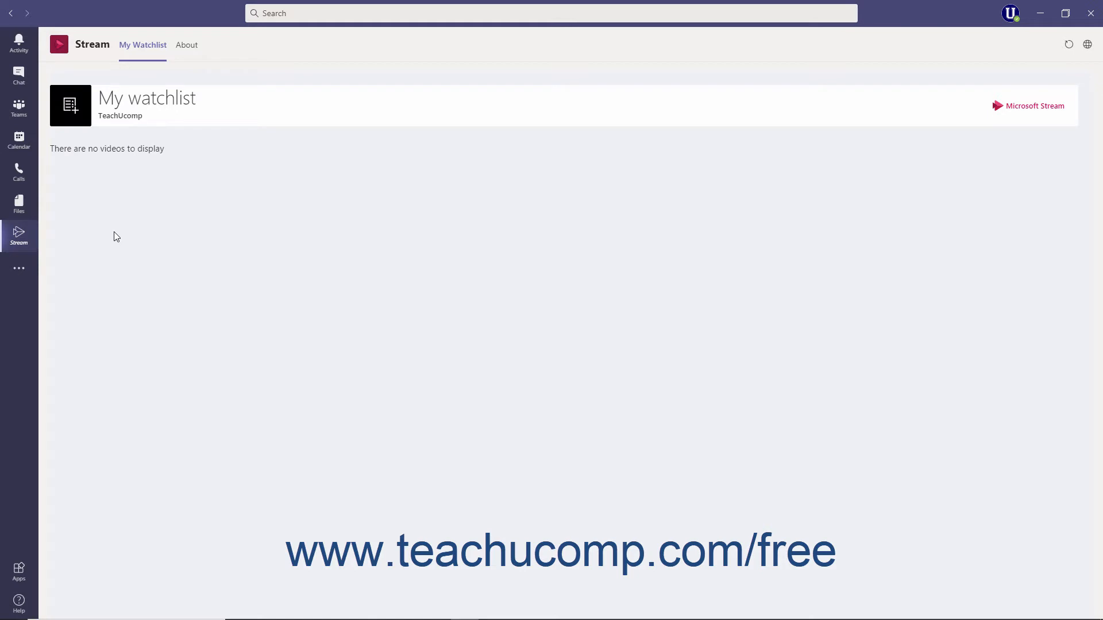
right_click(30, 239)
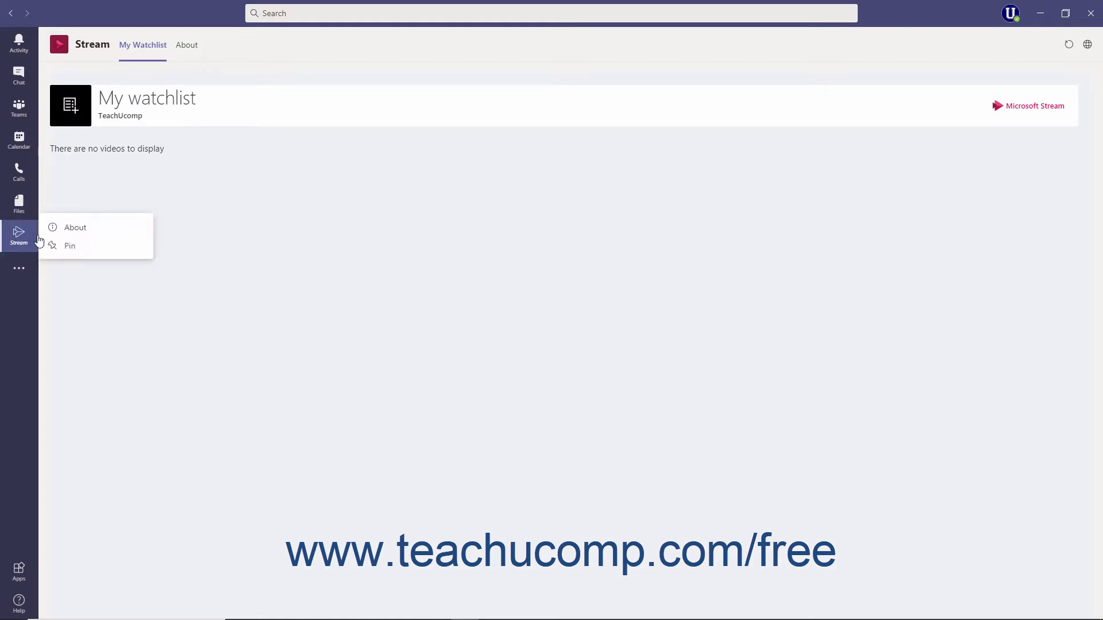
click(53, 249)
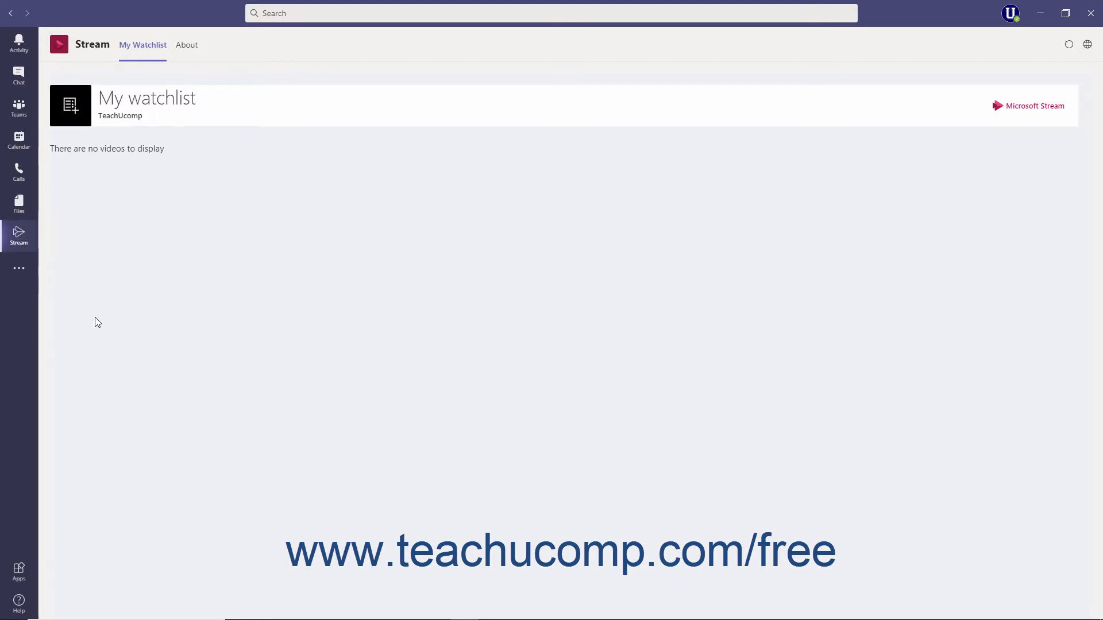
right_click(20, 242)
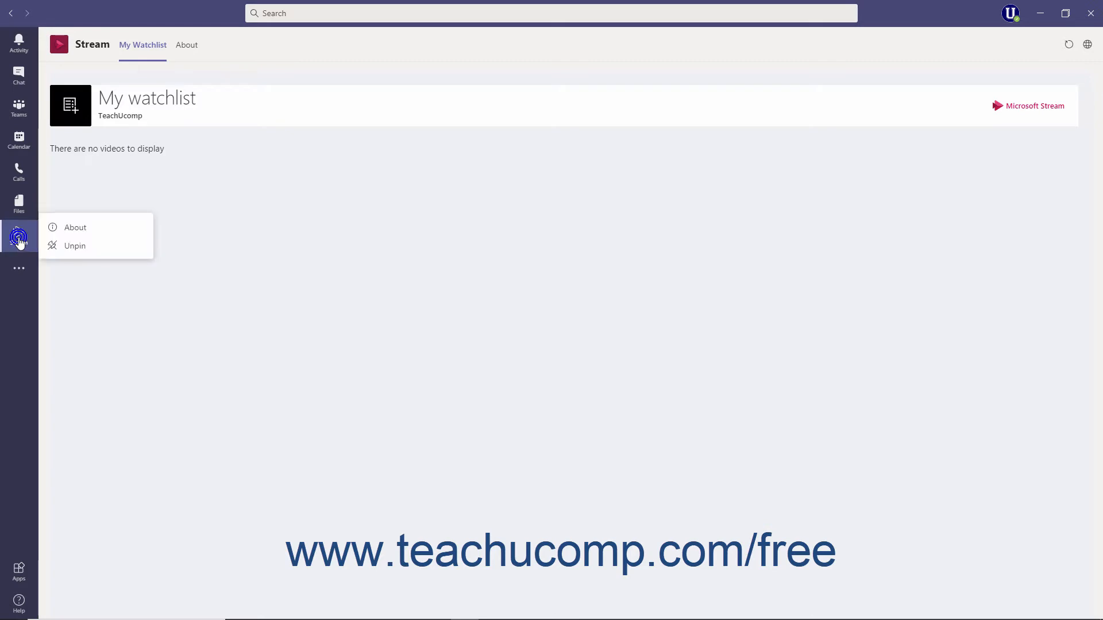
click(52, 248)
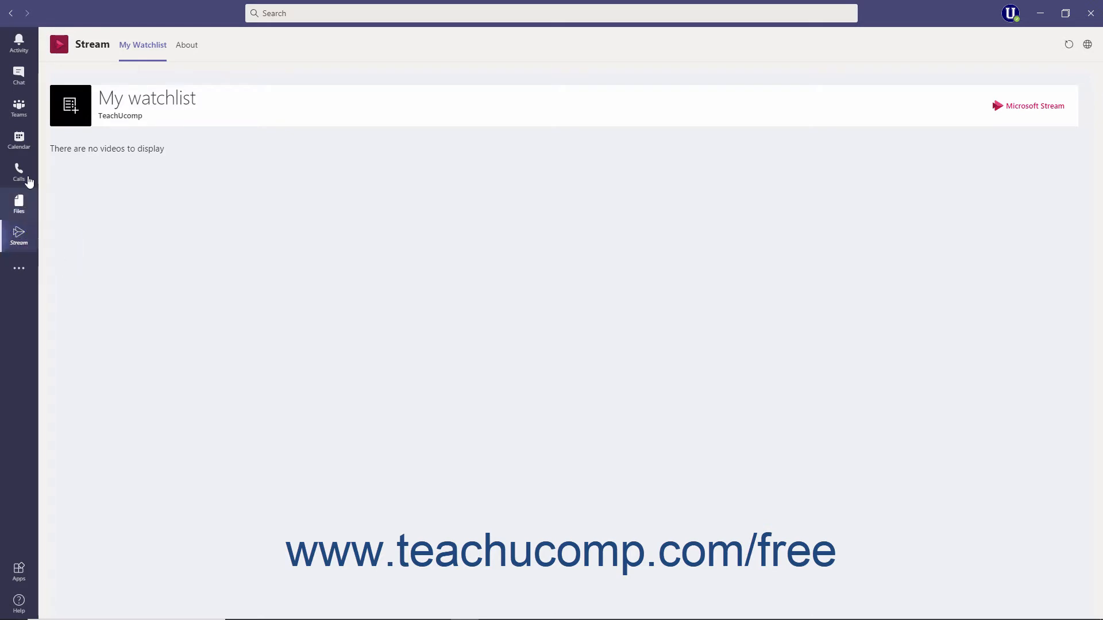
- Add a OneNote tab to the General channel using the Annual Conference Planning Committee Notebook, with a post about the tab
click(20, 108)
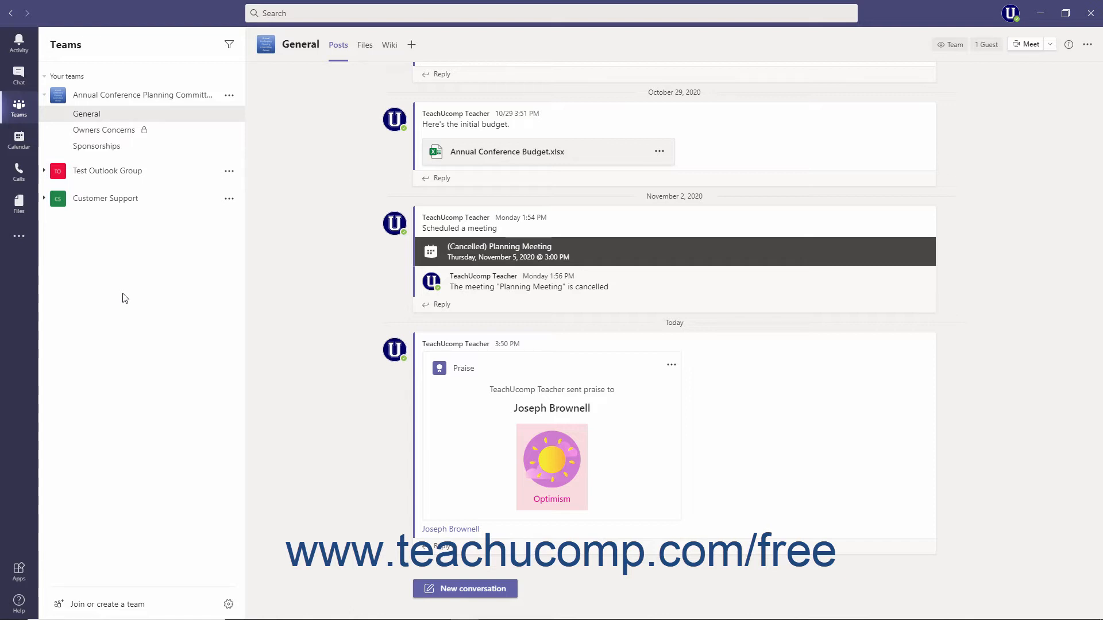
click(413, 46)
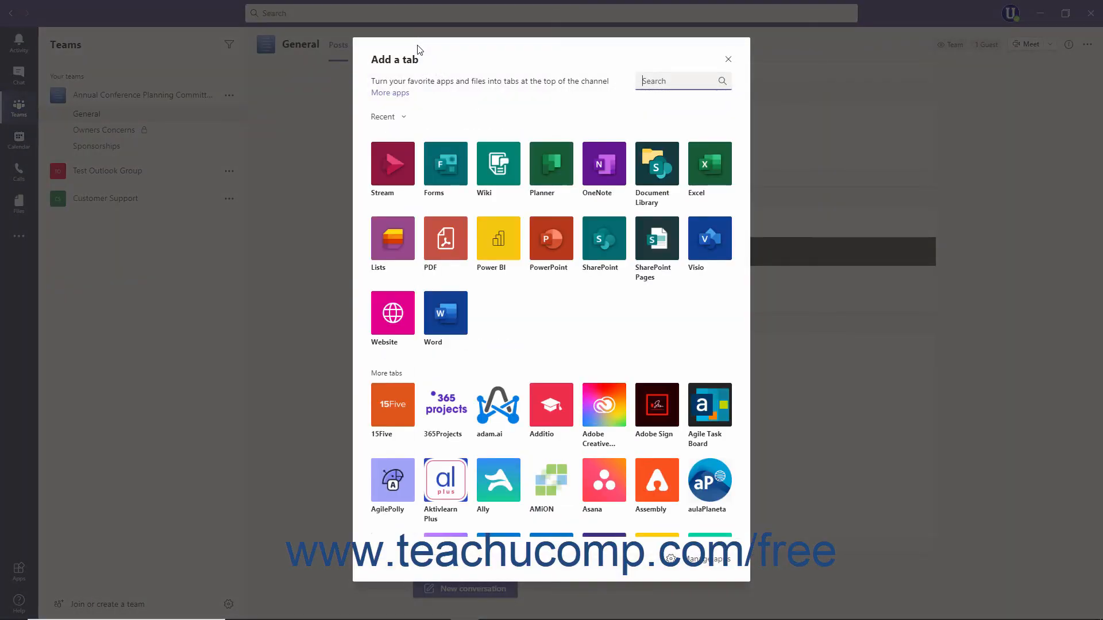
click(598, 173)
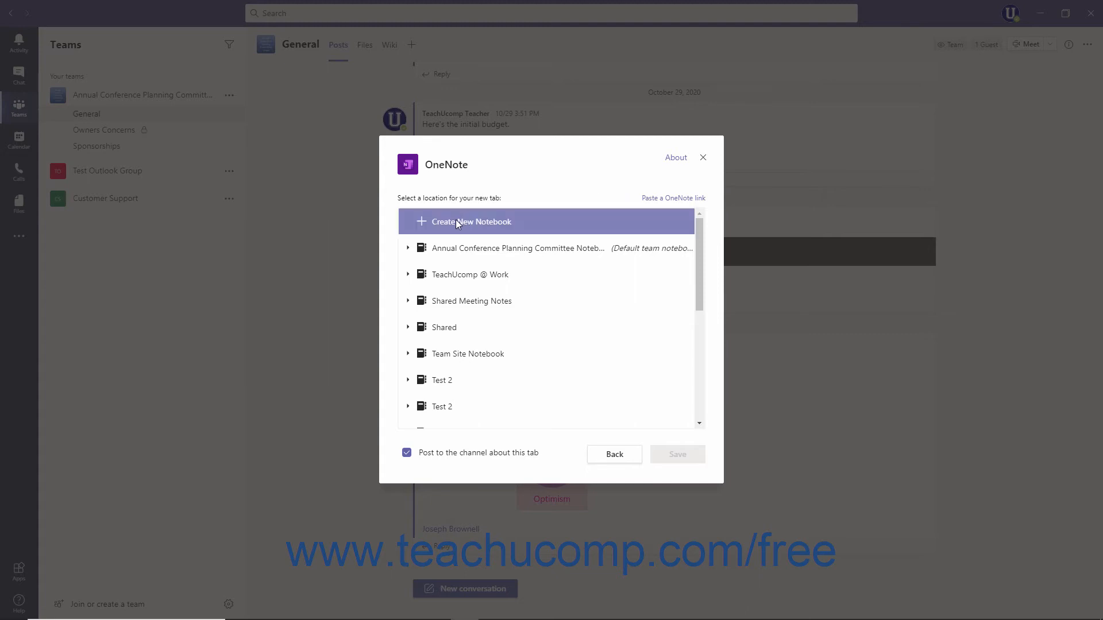
click(405, 250)
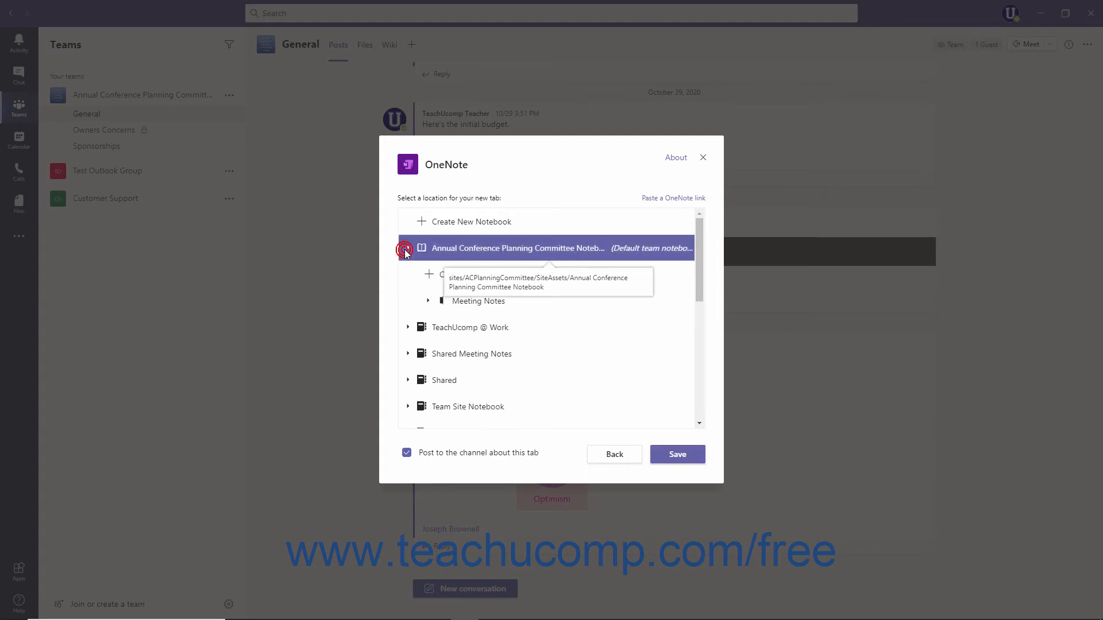
click(688, 456)
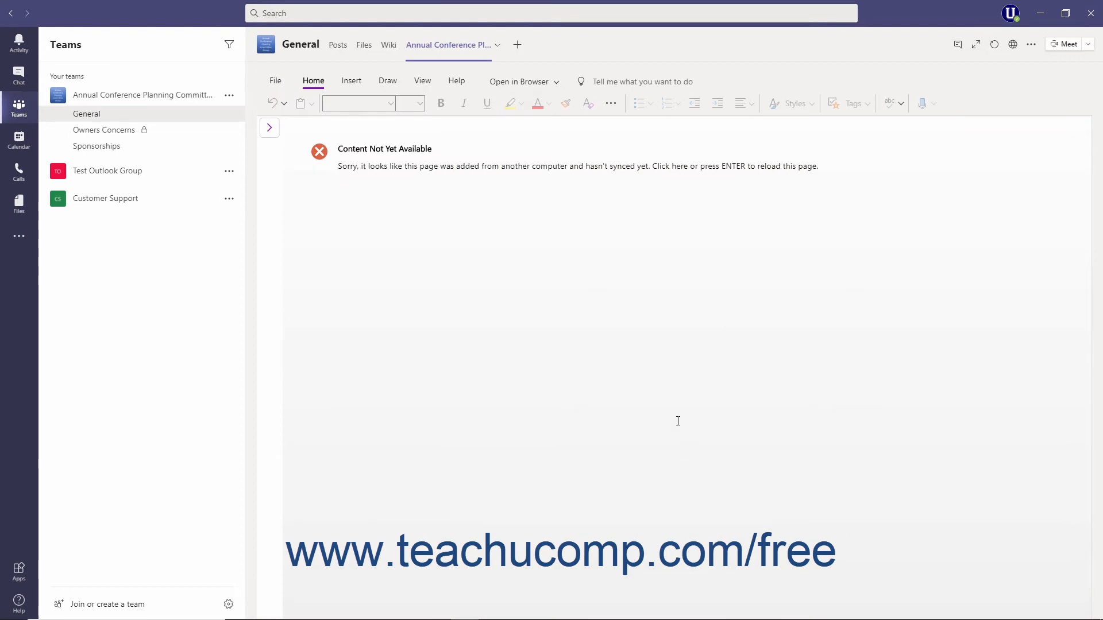
- Return to the General channel's posts and examine the messaging apps and their options for a new conversation
click(346, 48)
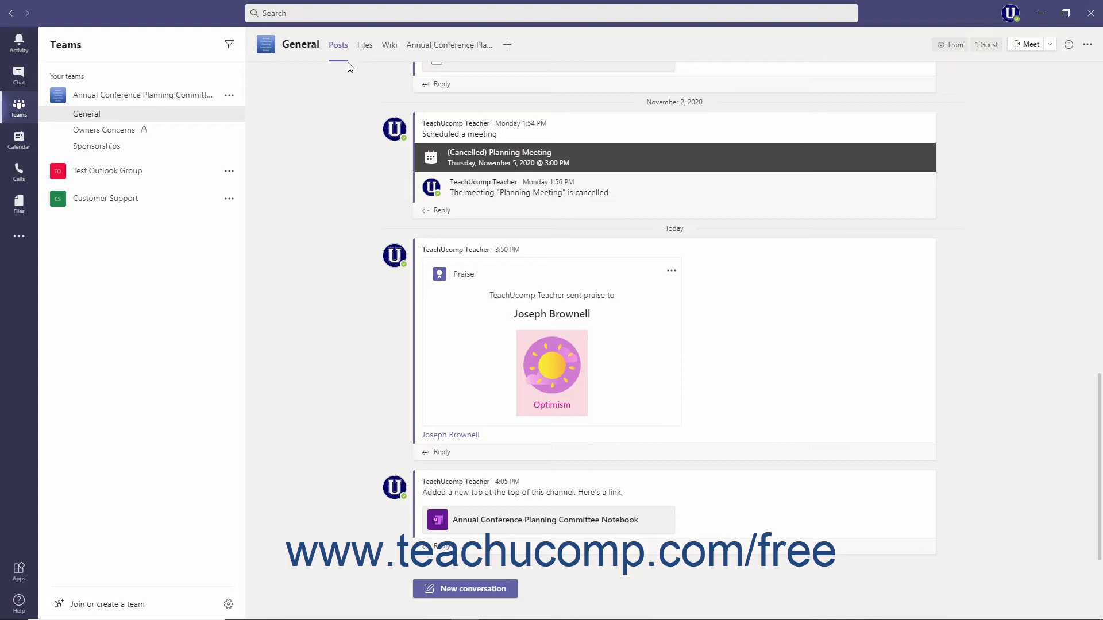
click(448, 589)
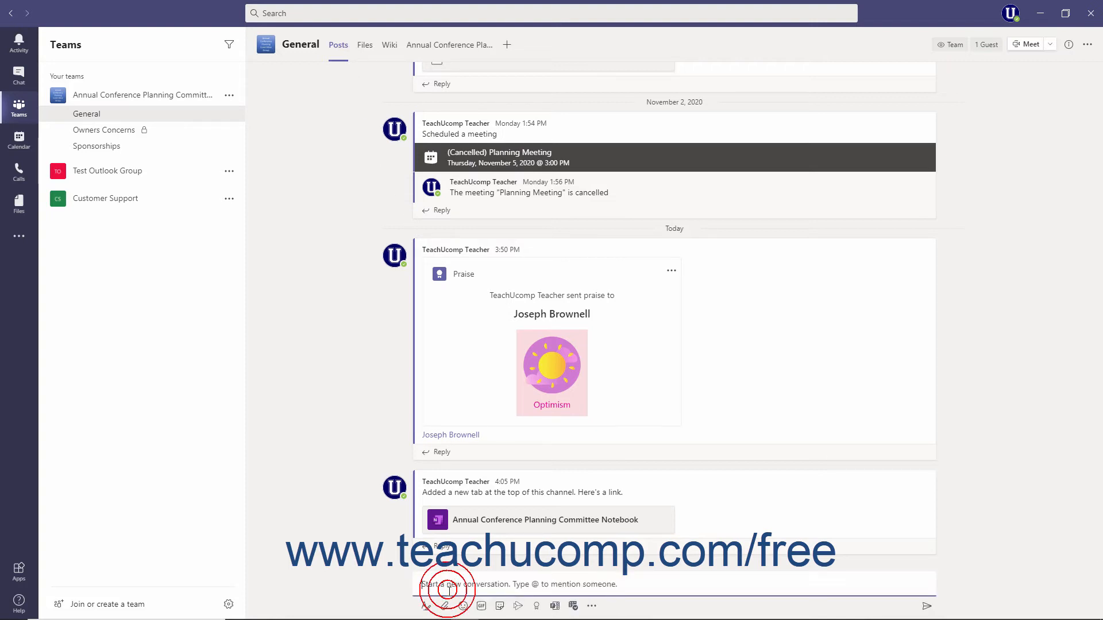
click(594, 613)
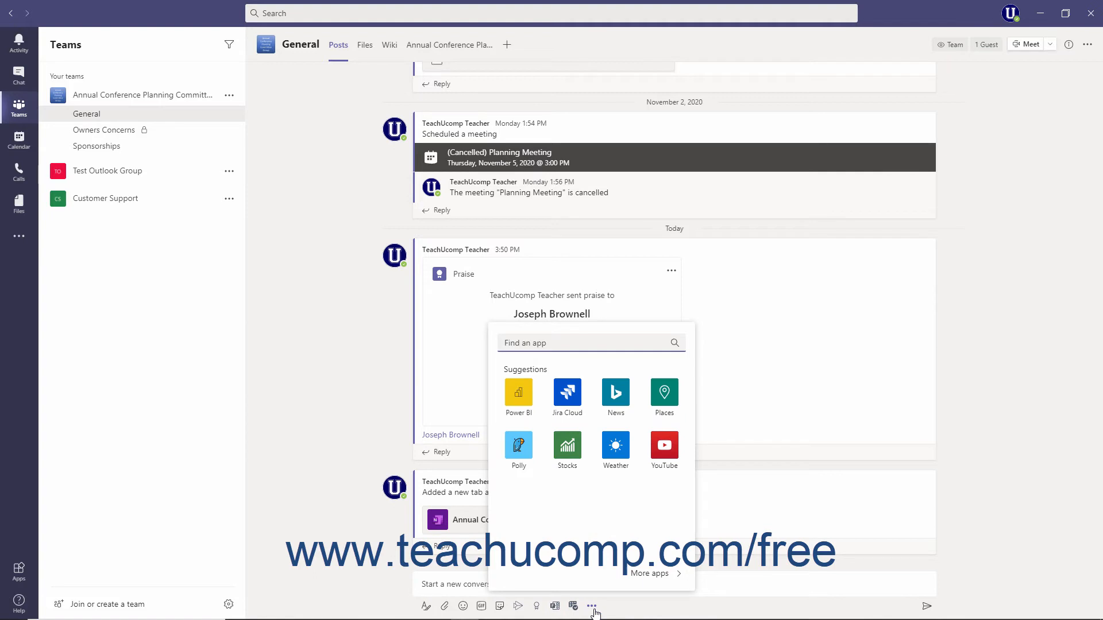
click(623, 614)
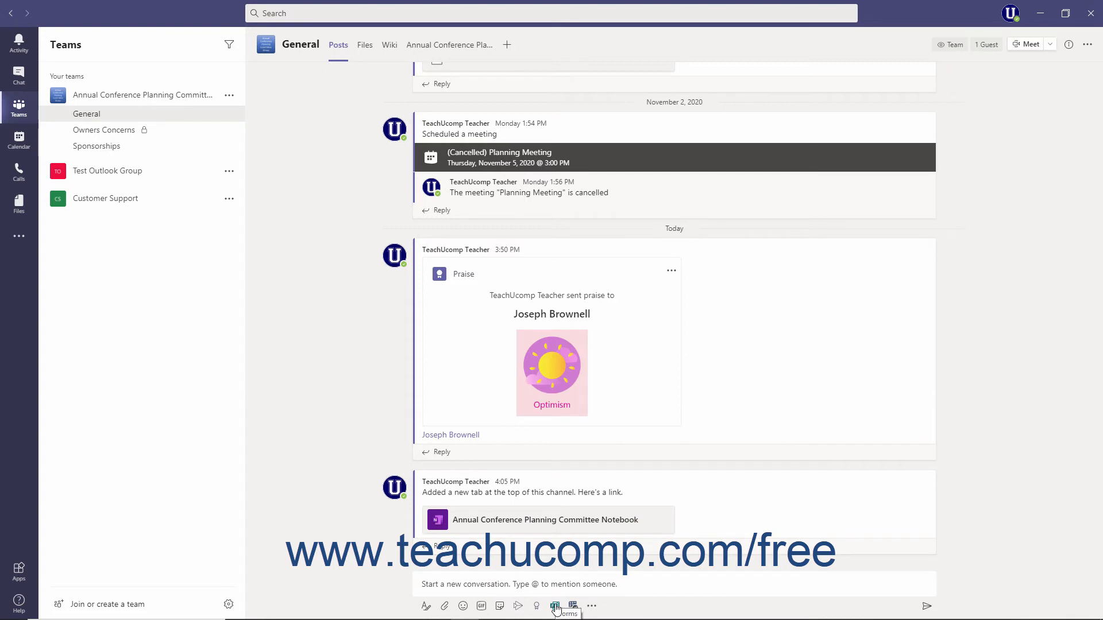
right_click(555, 607)
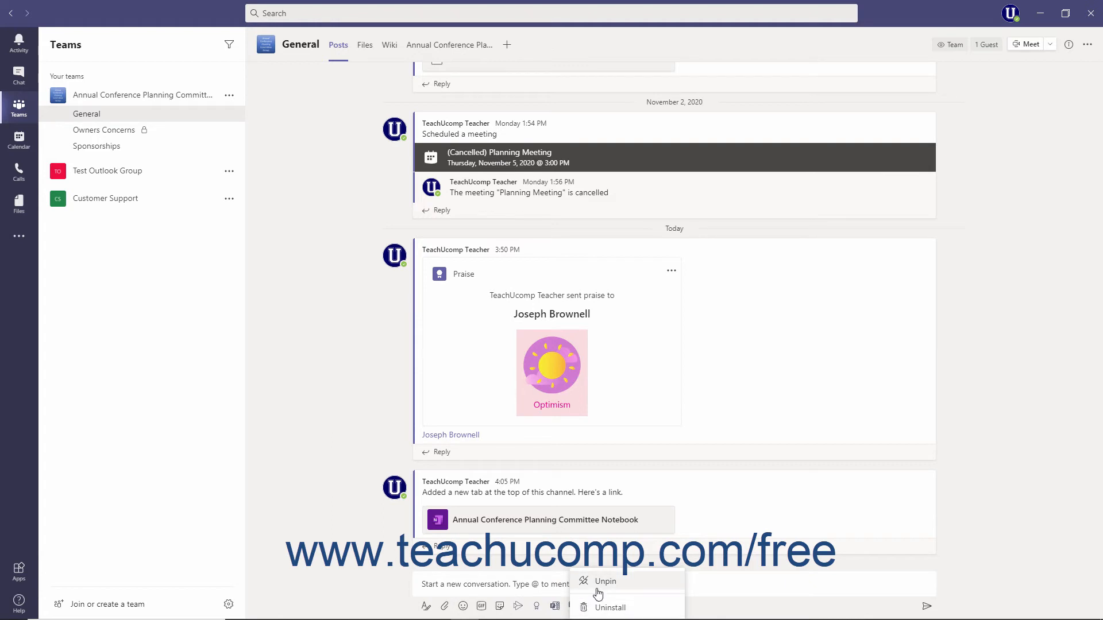
click(693, 602)
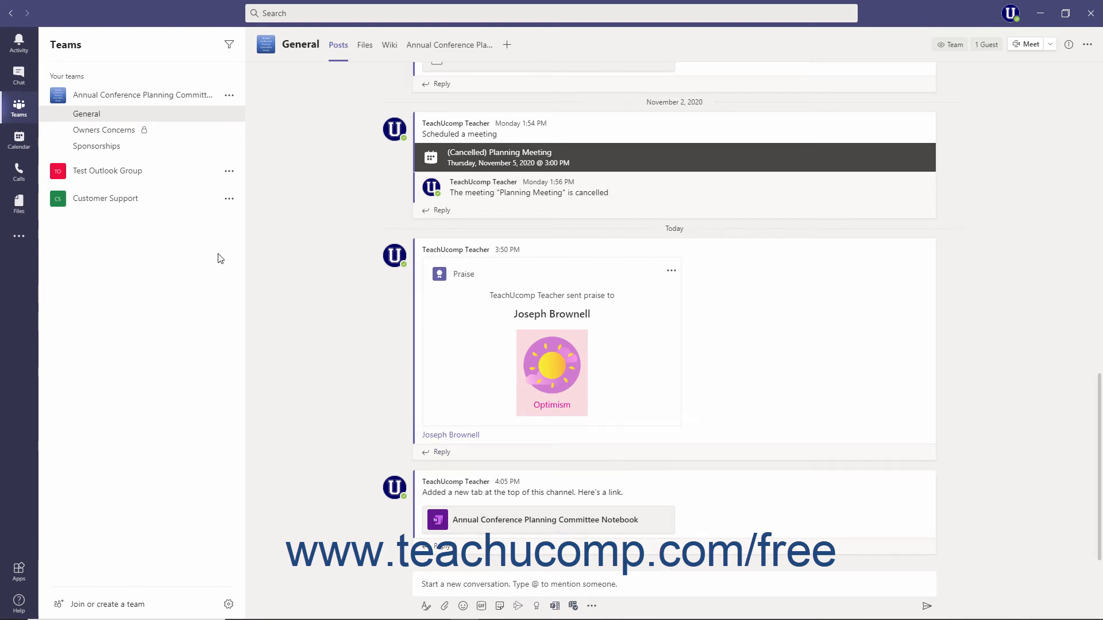
- View the connectors for the General channel and the Forms connector's configuration, without logging in
click(19, 108)
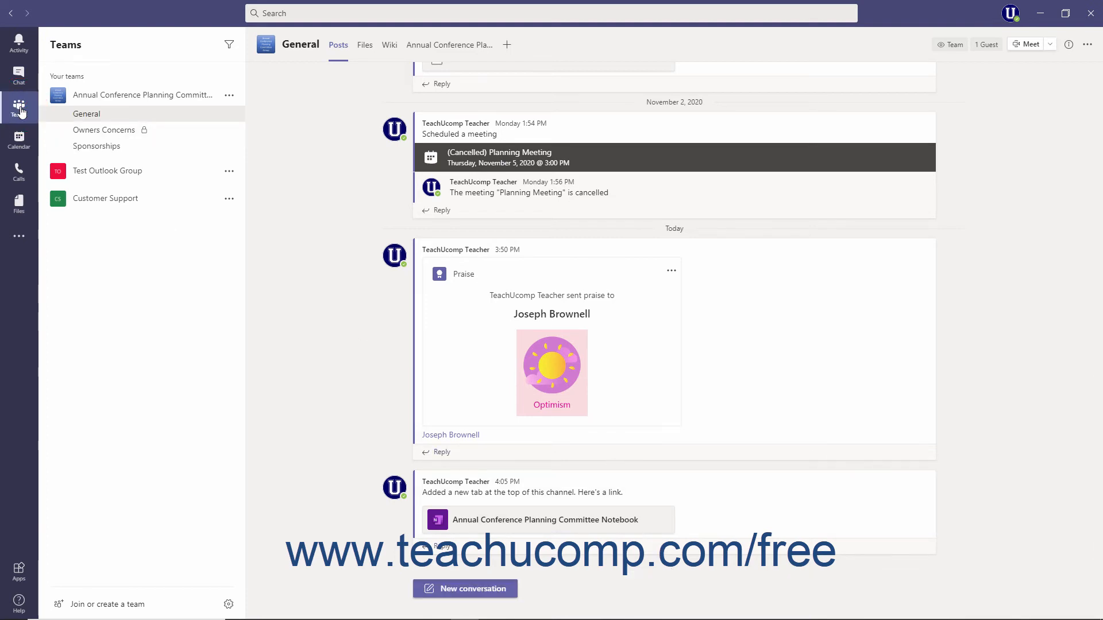
click(112, 110)
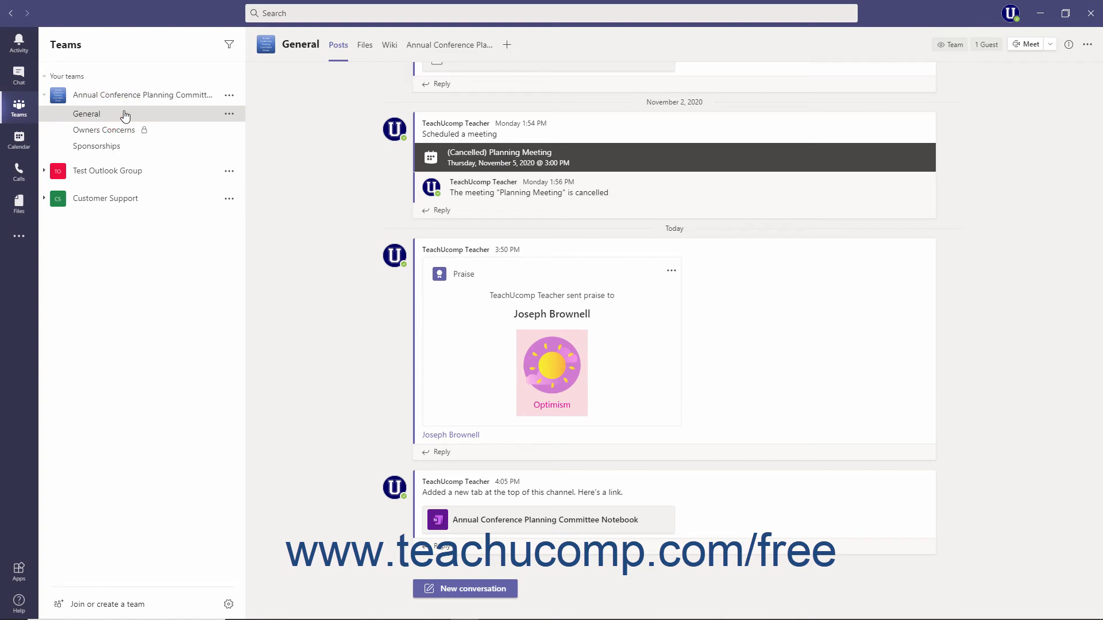
click(231, 114)
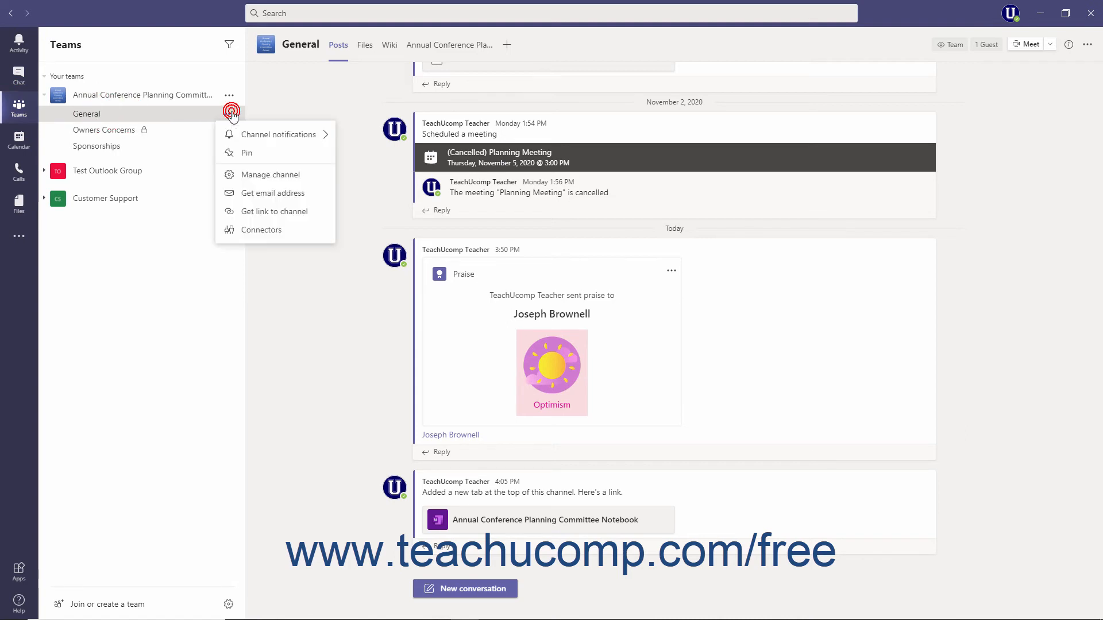
click(251, 230)
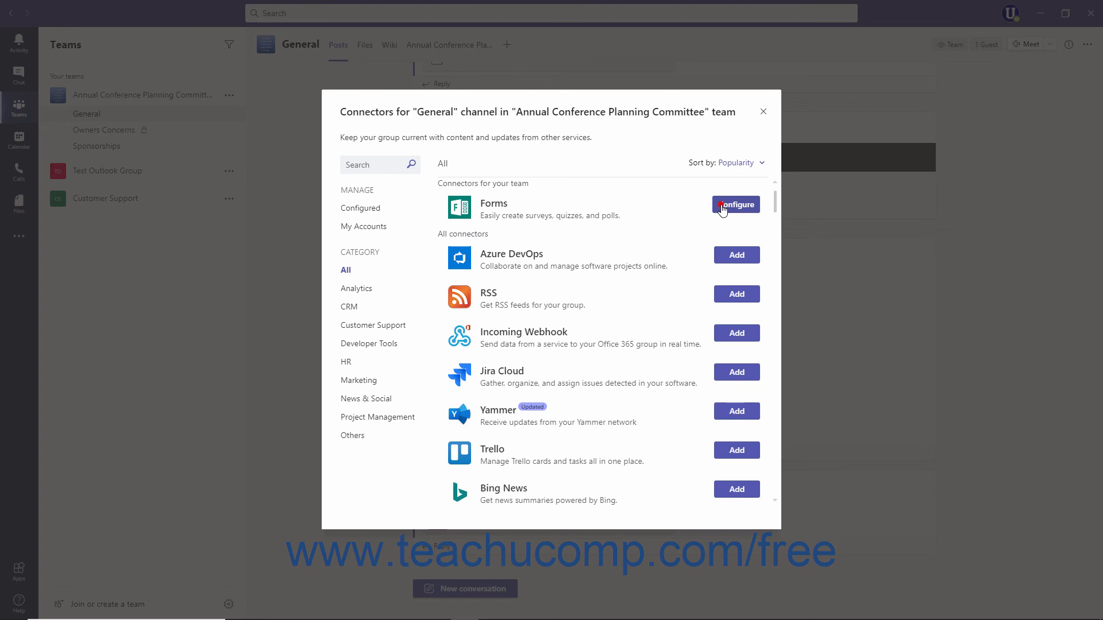
click(722, 206)
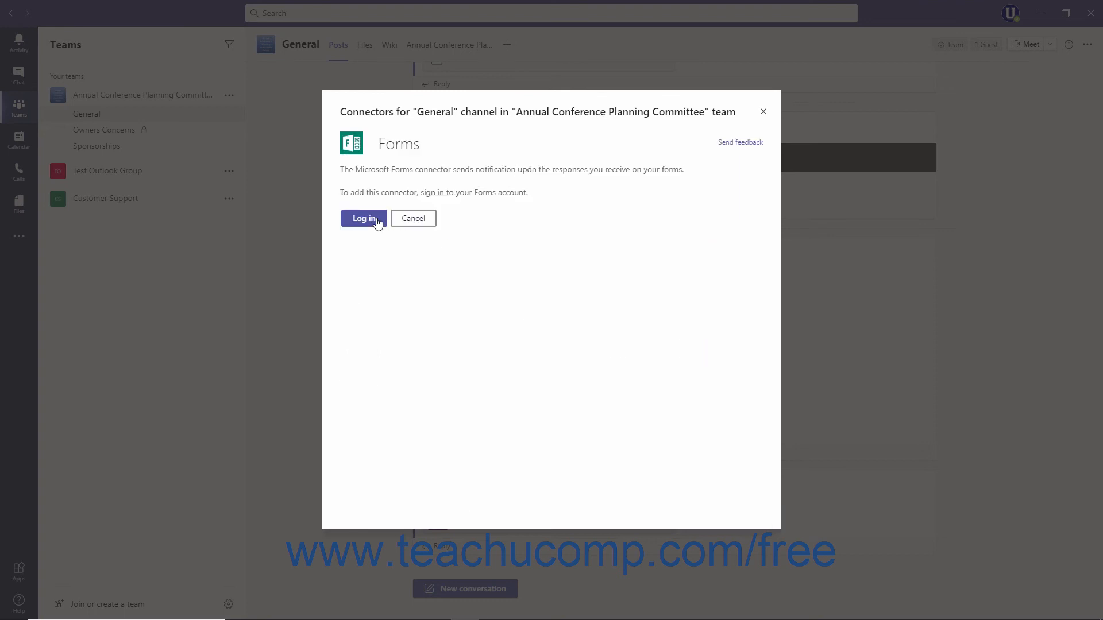
click(402, 218)
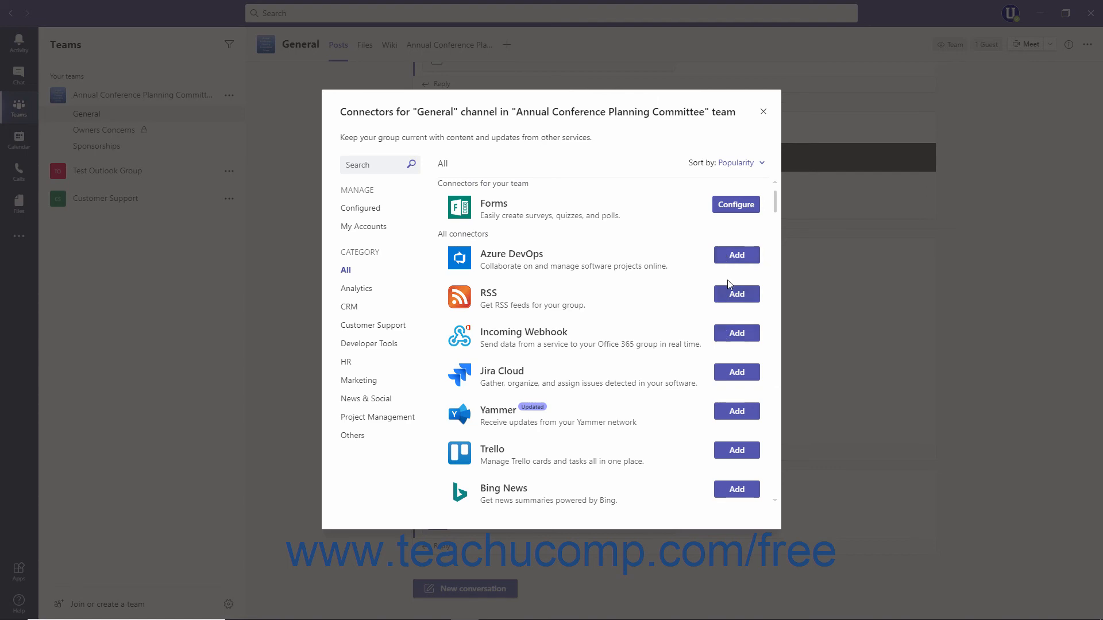
click(762, 112)
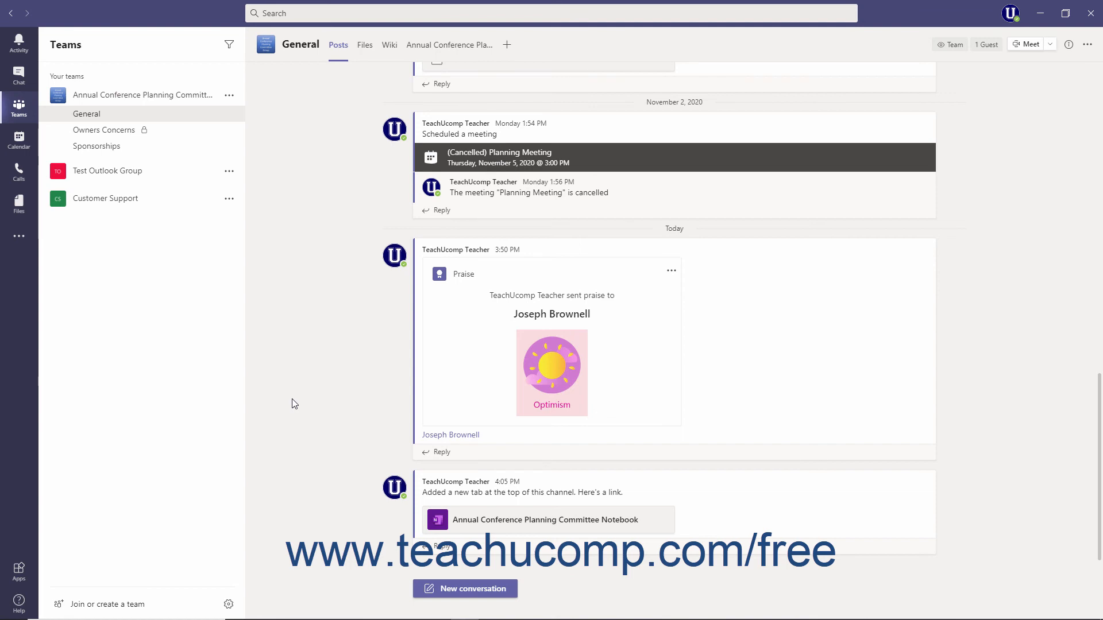
- Open the OneNote personal app from the added apps
click(19, 237)
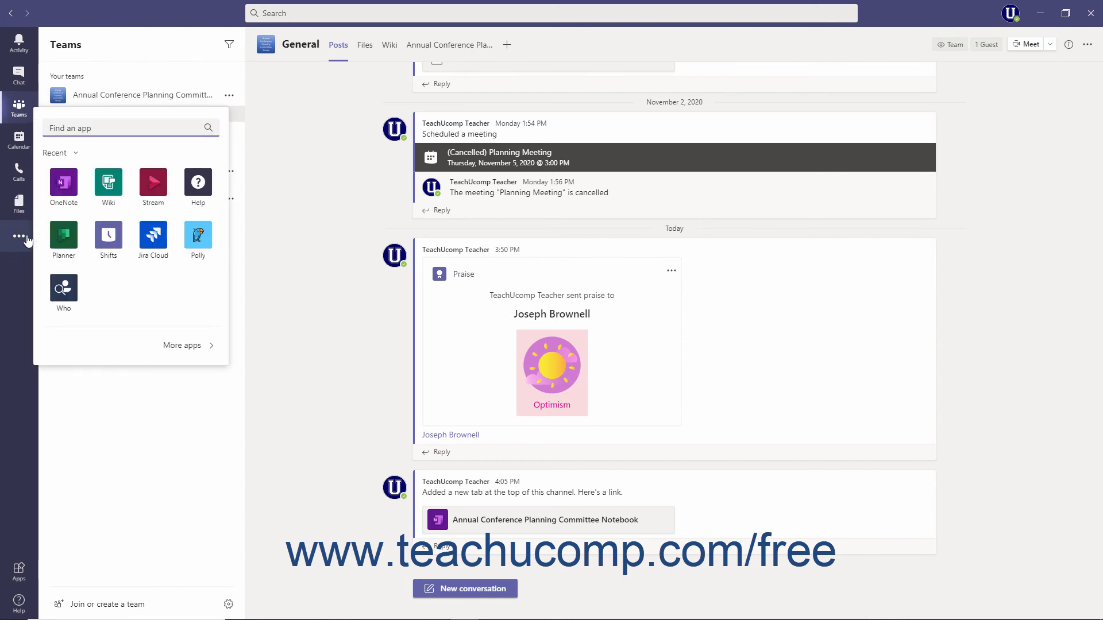
click(64, 184)
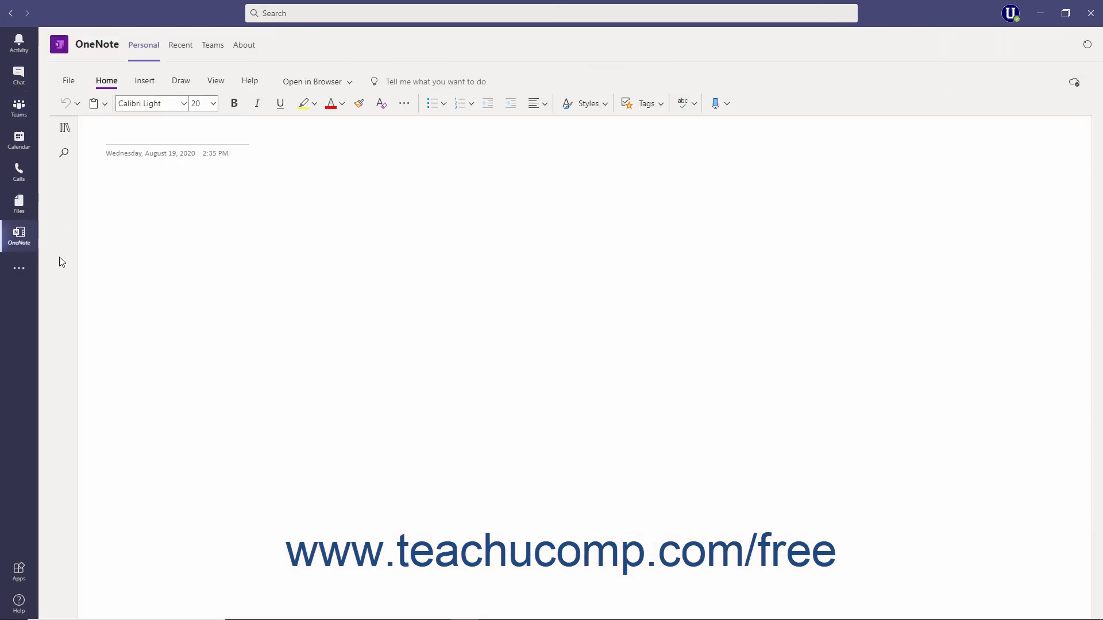
- Uninstall the Azure Boards app from the message compose area in Chat
click(21, 82)
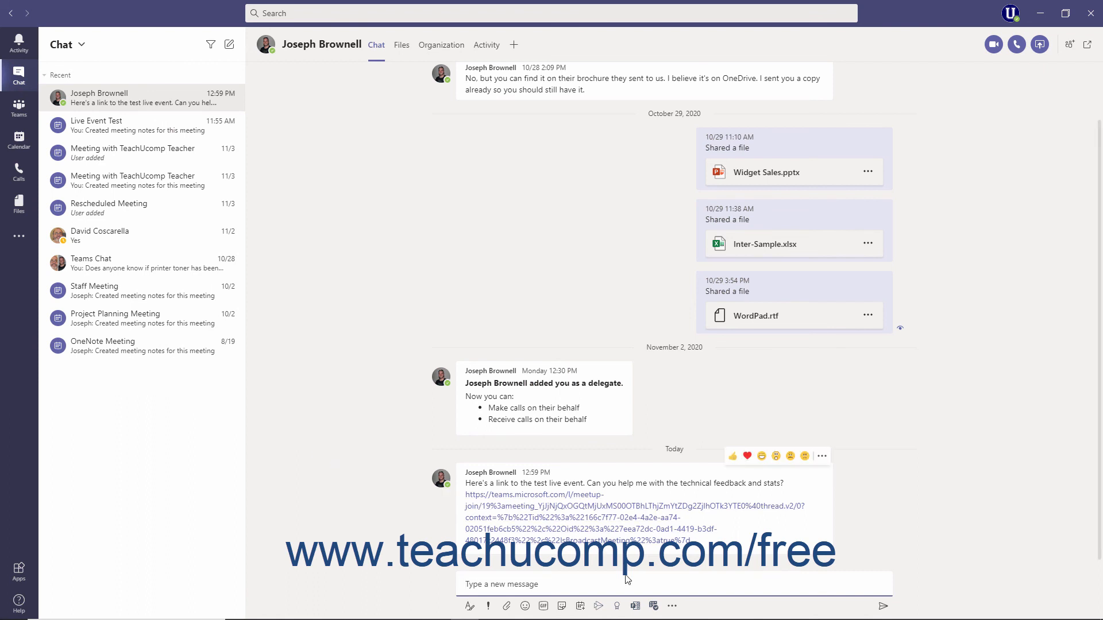
right_click(653, 608)
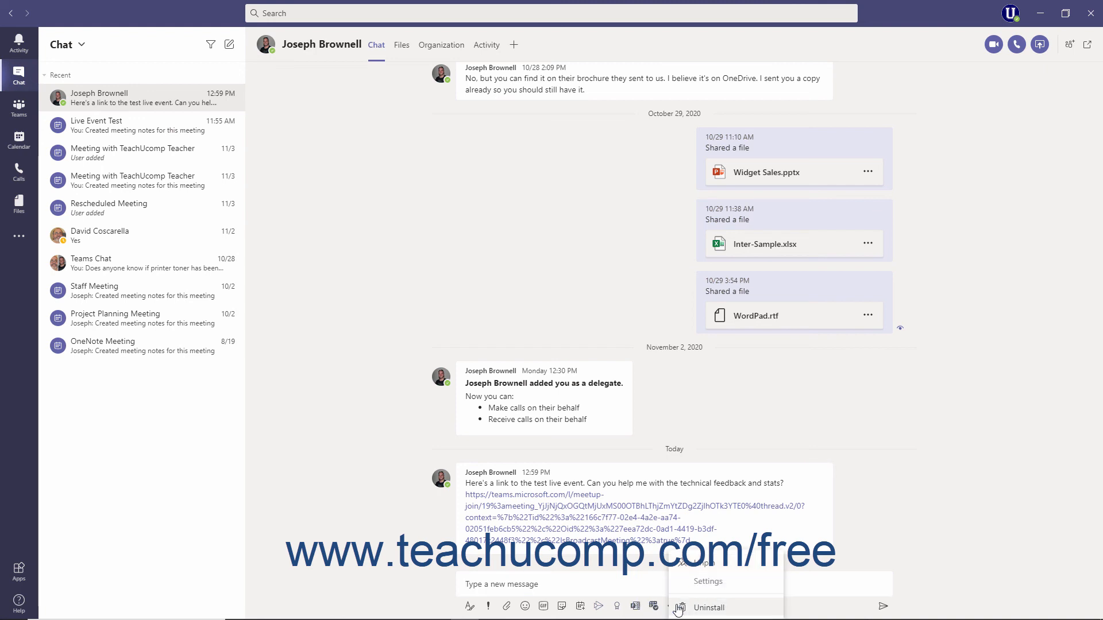
click(679, 609)
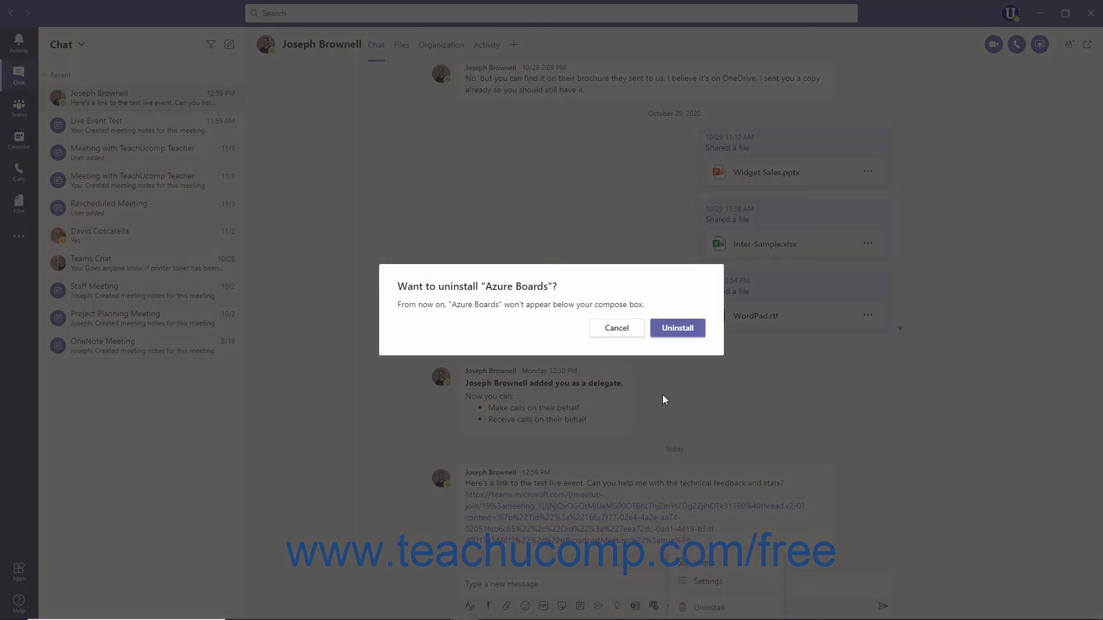
click(677, 328)
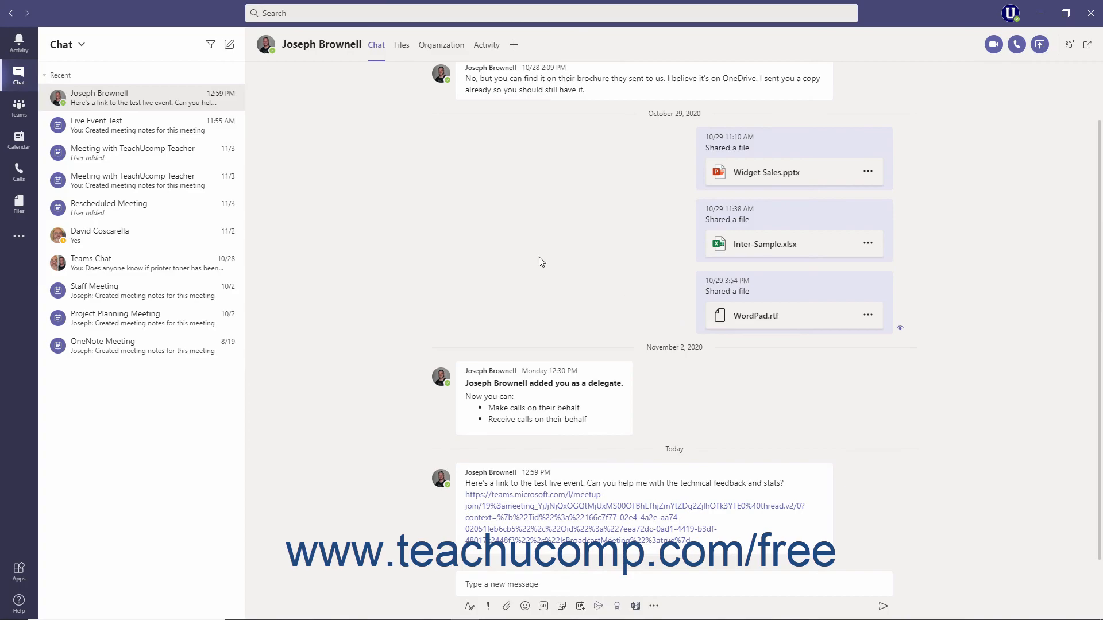